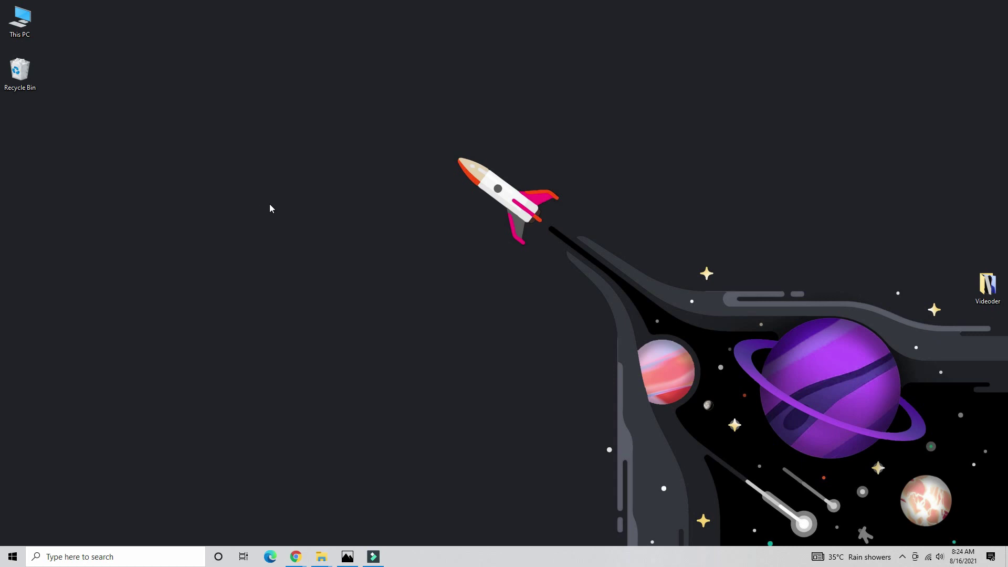
right_click(269, 209)
mouse_move(291, 303)
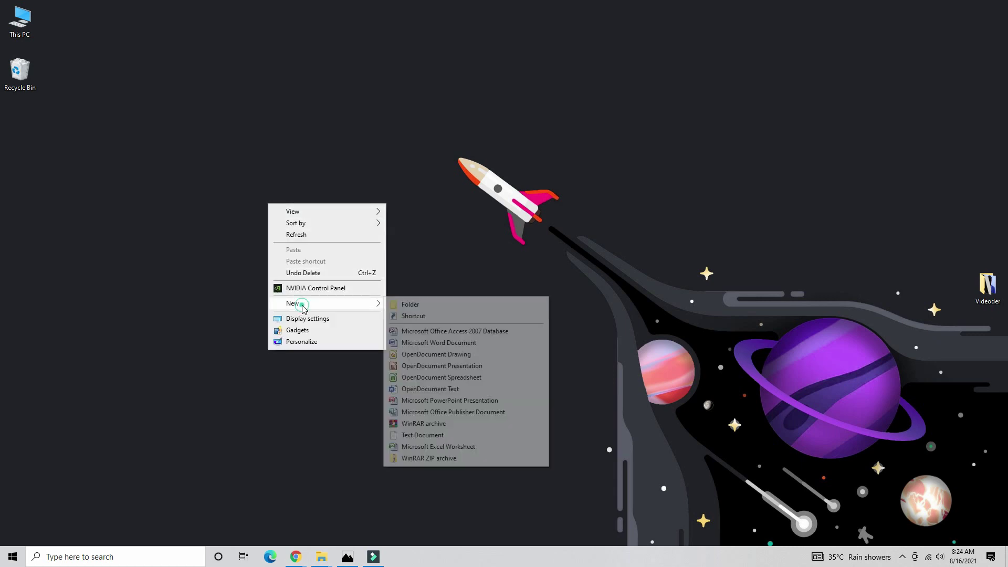
left_click(426, 306)
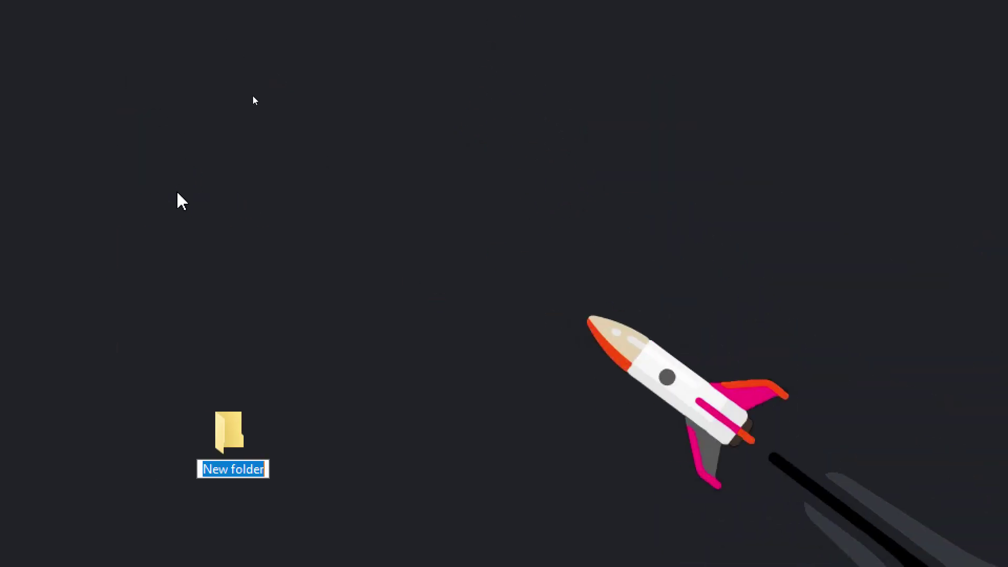
key("ctrl+v")
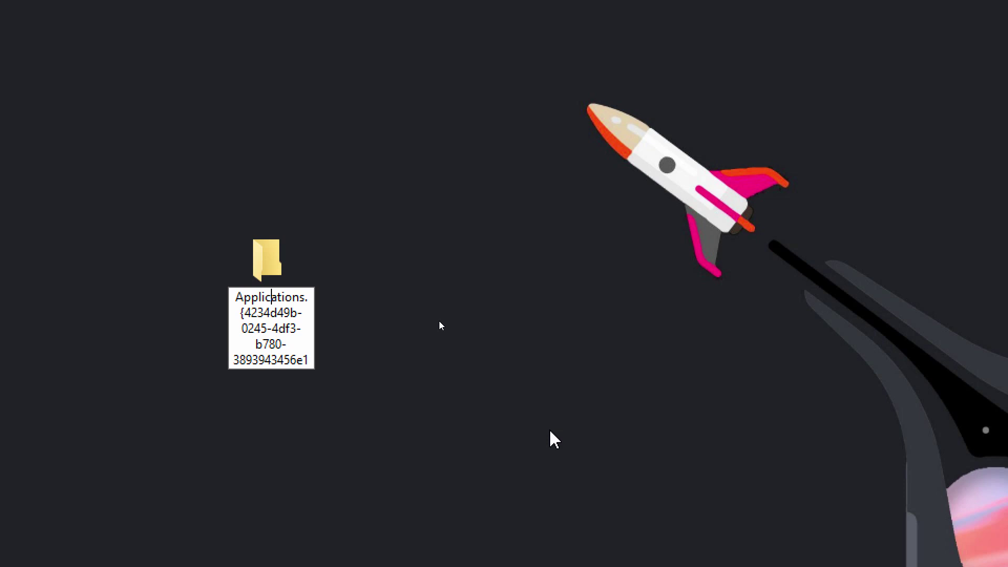
key("Down")
key("Down")
key("Down")
key("Down")
key("Down")
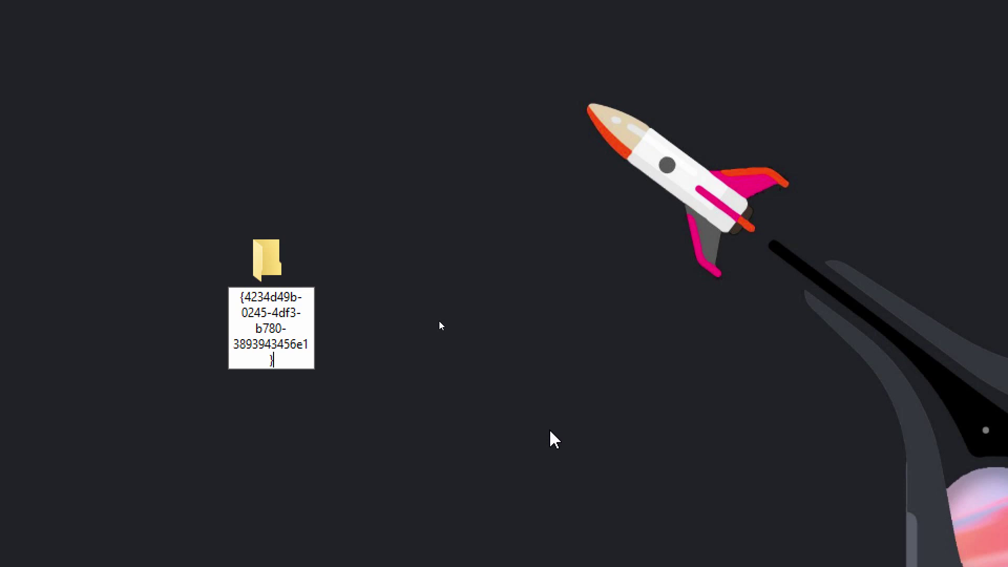
key("Return")
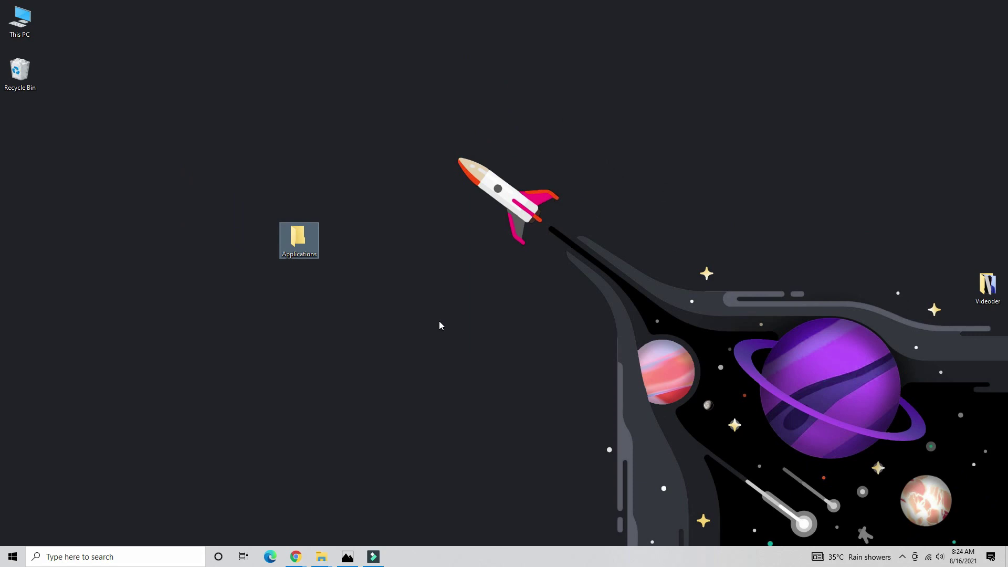
Open the new Applications folder in a maximized window and look through its list of programs.
key("Return")
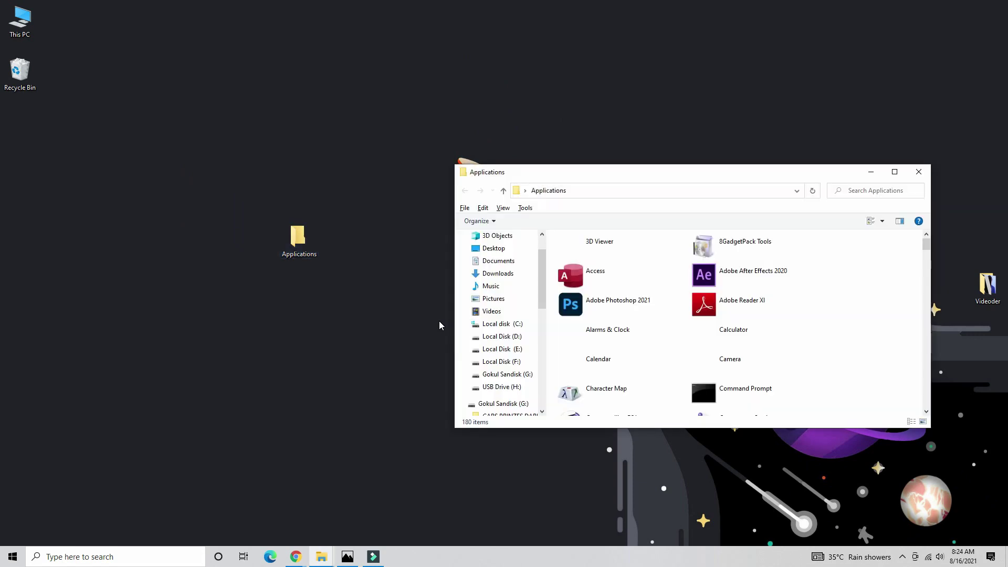
left_click(894, 171)
scroll(567, 341, "down", 6)
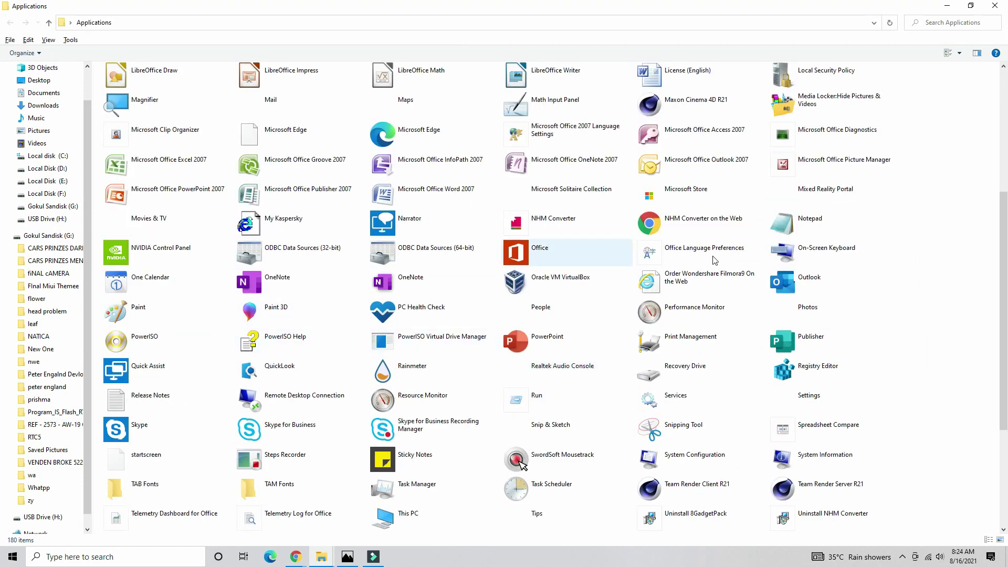
scroll(544, 417, "down", 2)
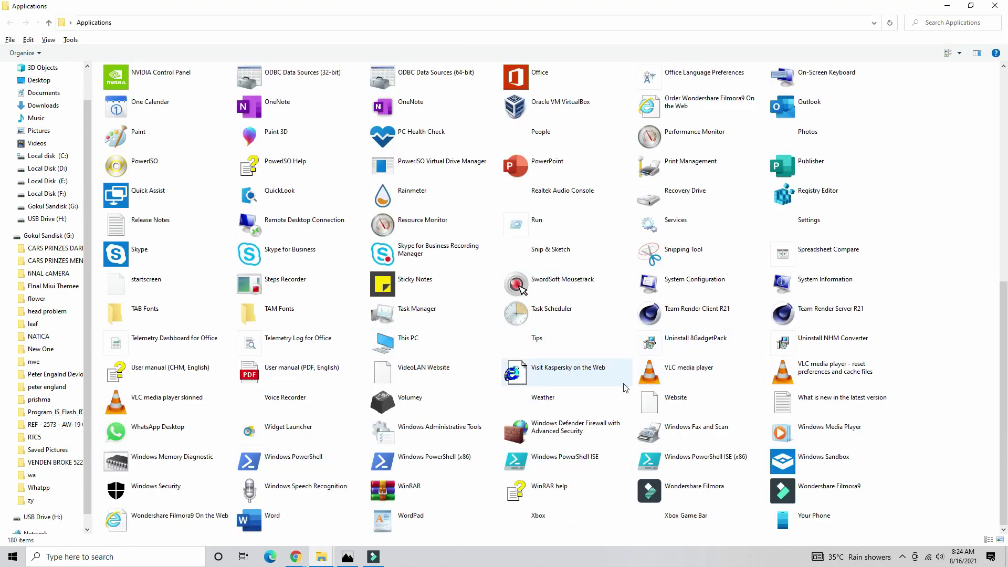
scroll(454, 449, "up", 8)
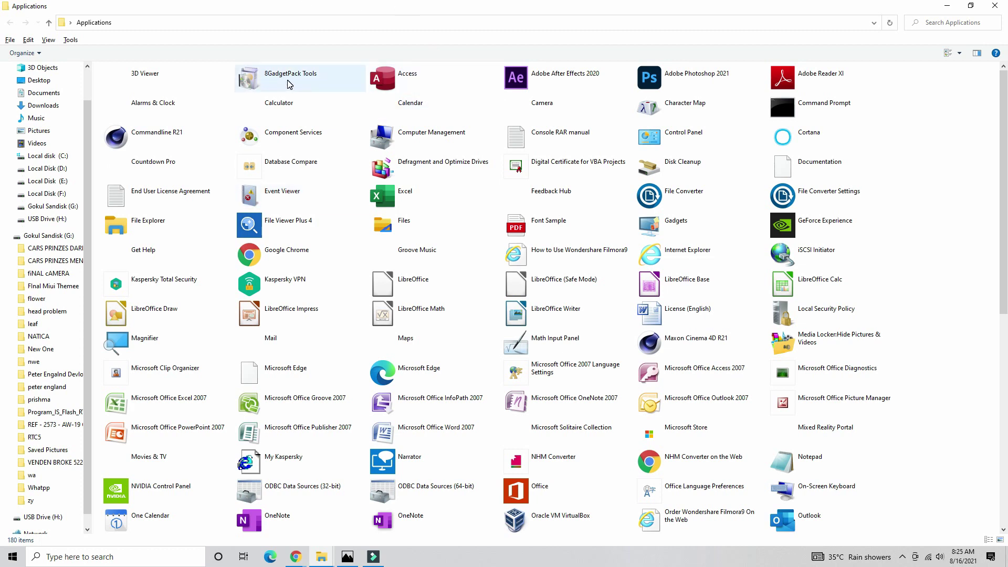
Launch Character Map from the Applications folder.
left_click(270, 105)
left_click(267, 75)
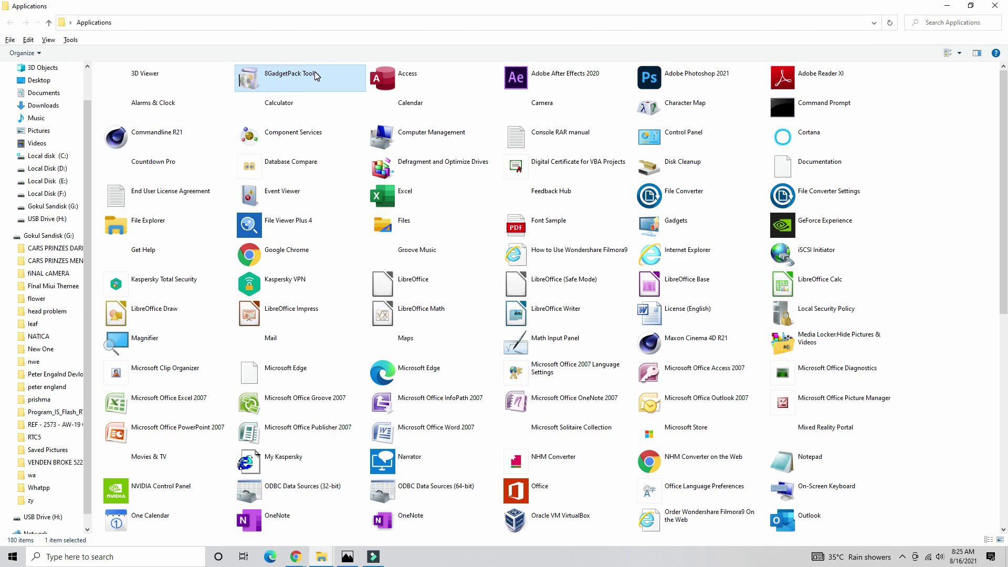
left_click(808, 341)
left_click(750, 109)
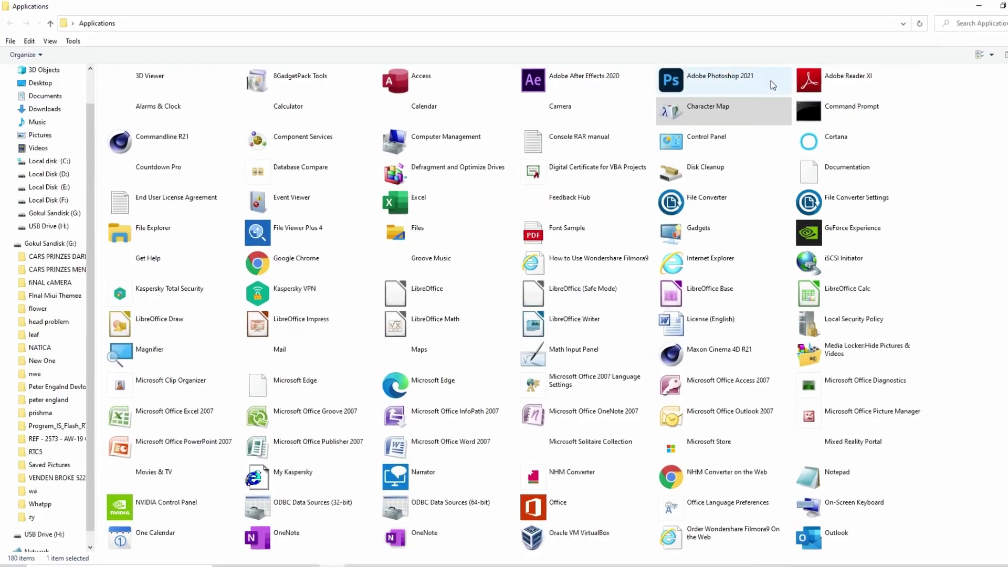
double_click(764, 109)
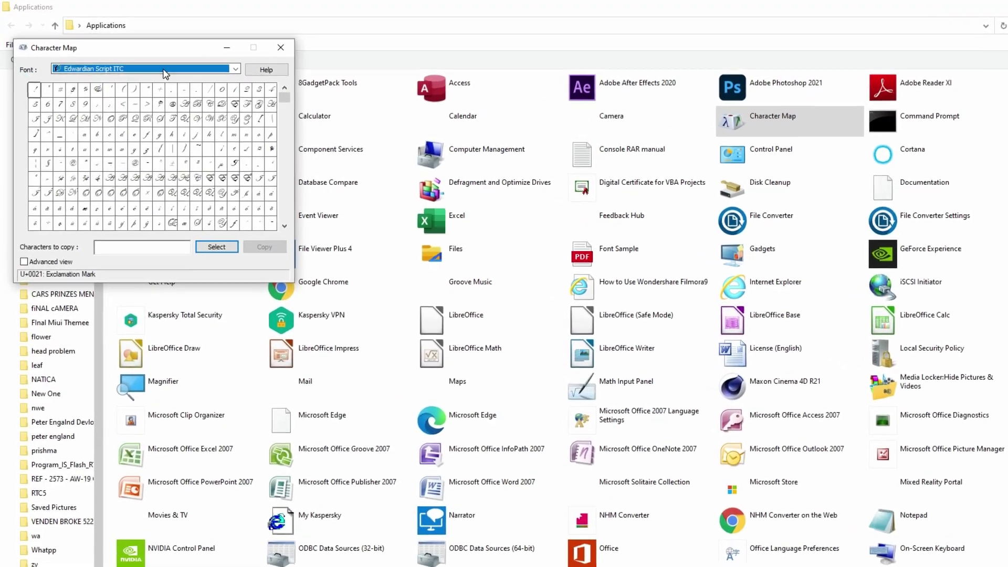
Browse the character sets of successive fonts up to Montserrat Alternates Black, and close Character Map.
left_click(166, 74)
key("Down")
key("Return")
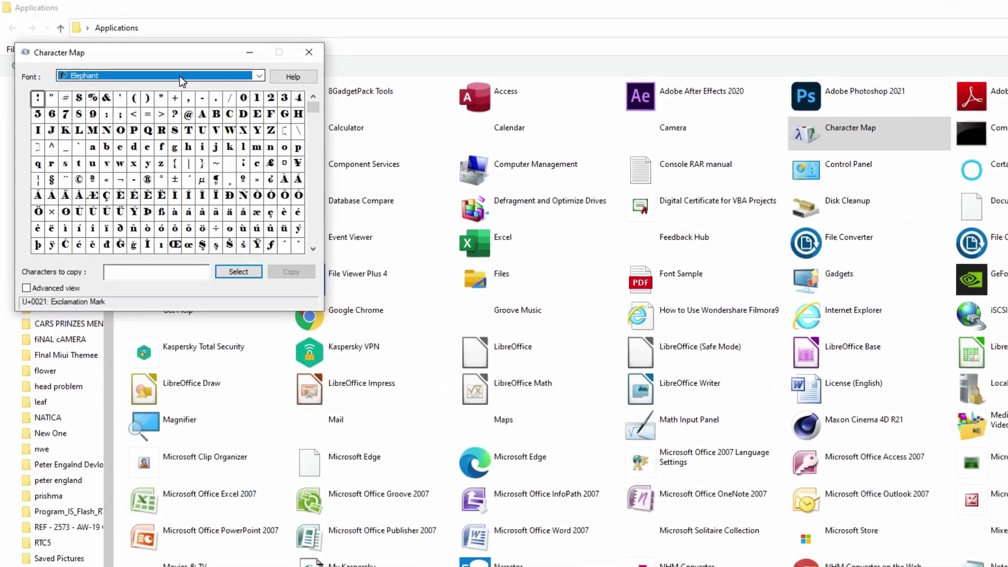
key("Down")
left_click(185, 78)
key("Down")
key("Return")
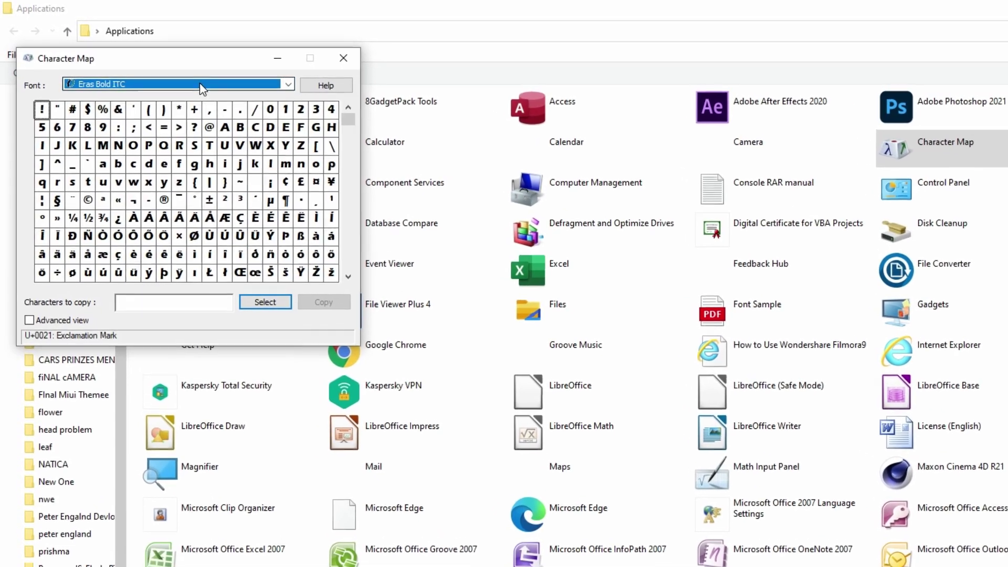
key("Down")
left_click(288, 85)
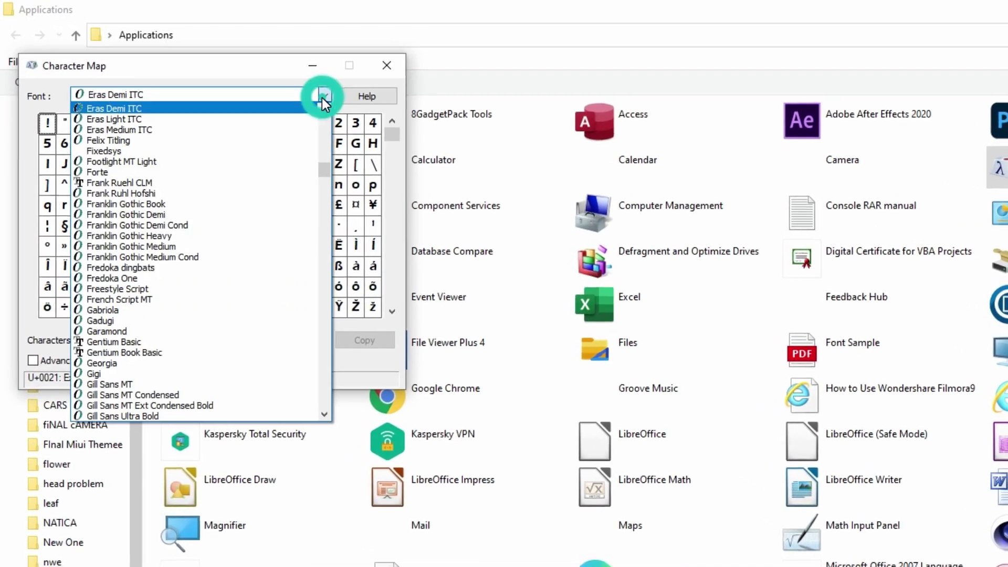
left_click(322, 97)
key("Down")
key("Down")
key("Down")
key("Down")
key("Down")
key("Down")
key("Down")
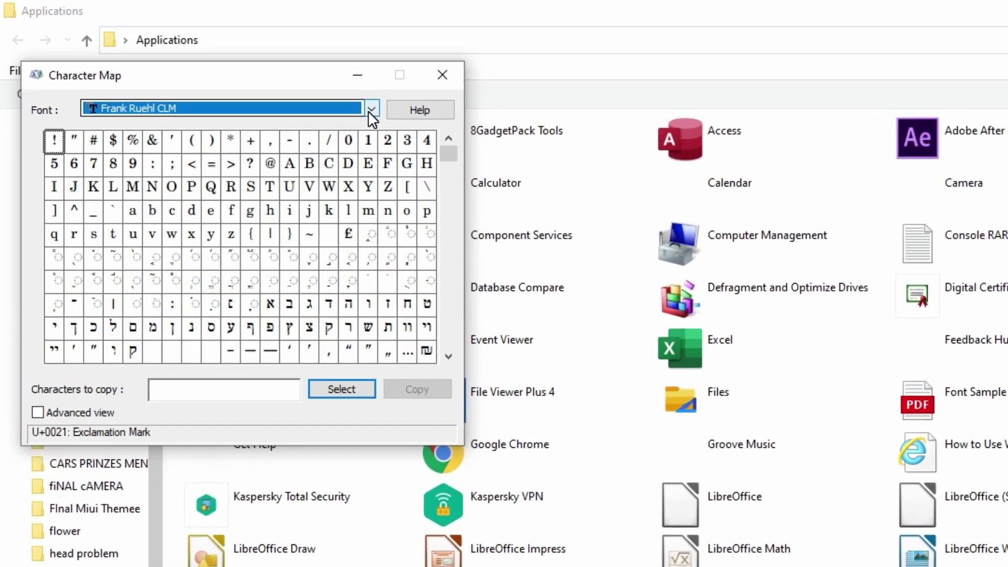
key("Down")
key("Down")
key("Down")
key("Down")
key("Down")
key("Down")
key("Down")
key("Down")
key("Down")
key("Down")
key("Down")
key("Down")
key("Down")
key("Down")
key("Down")
key("Down")
key("Down")
key("Down")
key("Down")
key("Down")
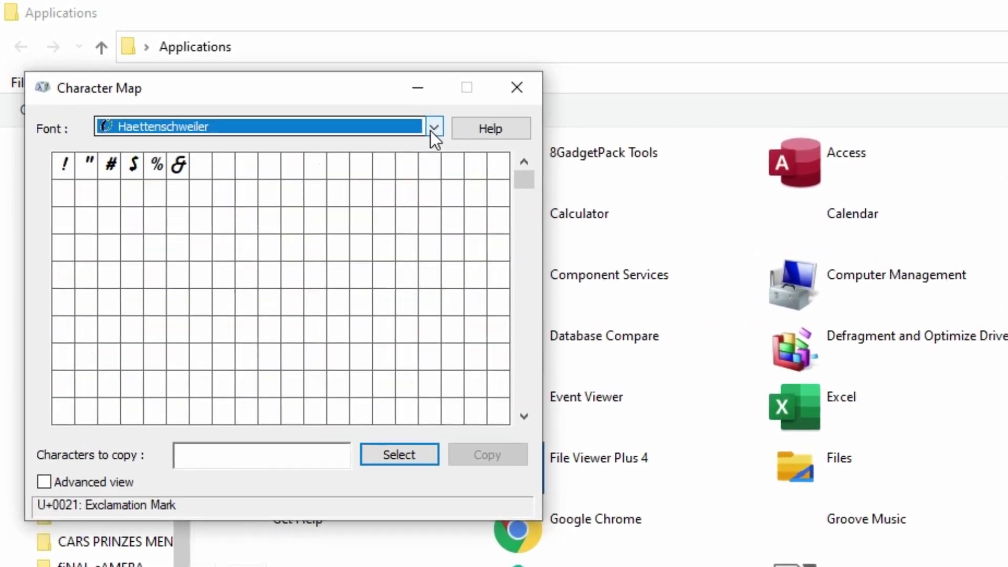
key("Down")
key("Down")
key("Down")
key("Down")
key("Down")
key("Down")
key("Down")
key("Down")
key("Down")
key("Down")
key("Down")
key("Down")
key("Down")
key("Down")
key("Down")
key("Down")
key("Down")
key("Down")
key("Down")
key("Down")
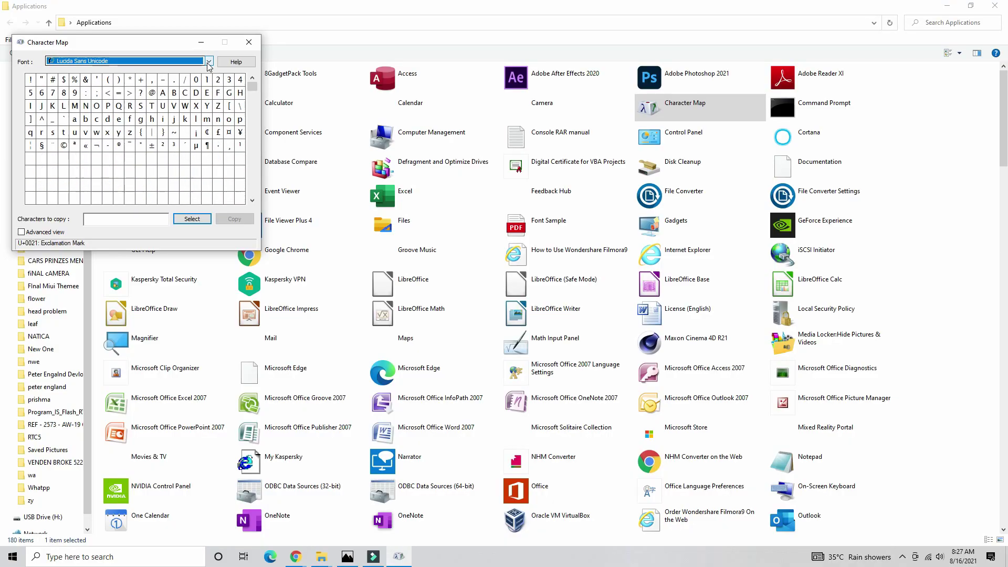
key("Down")
key("Down")
key("Down")
key("Down")
key("Down")
key("Down")
key("Down")
key("Down")
key("Down")
key("Down")
key("Down")
key("Down")
key("Down")
key("Down")
key("Down")
key("Down")
key("Down")
key("Down")
key("Down")
key("Down")
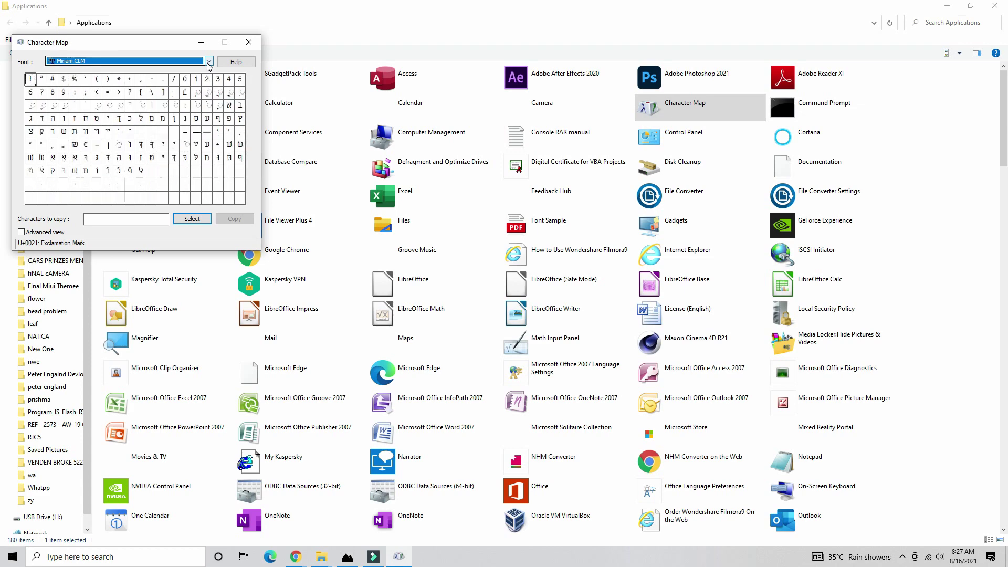
key("Down")
key("Down")
key("Down")
key("Down")
key("Down")
key("Down")
key("Down")
key("Down")
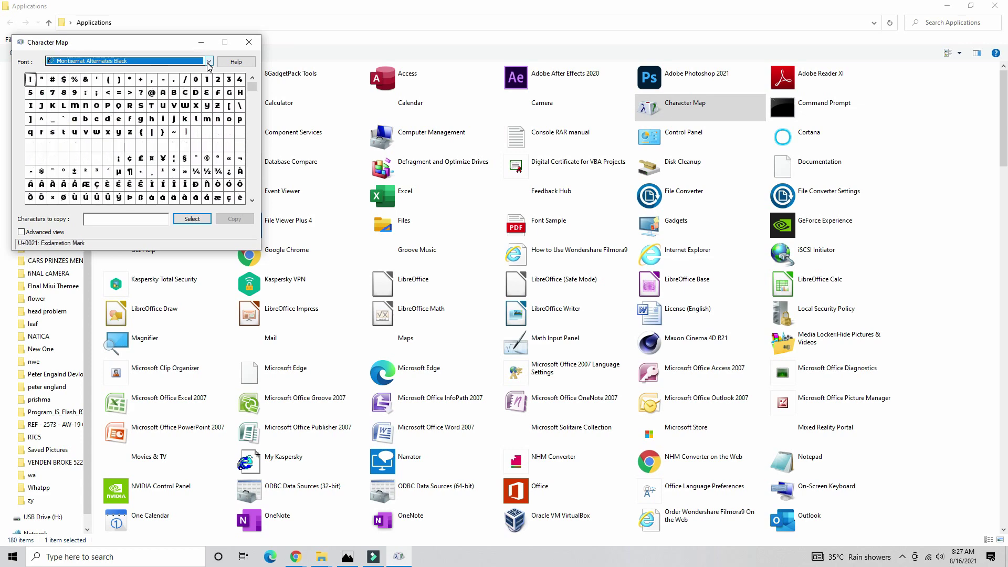
left_click(248, 42)
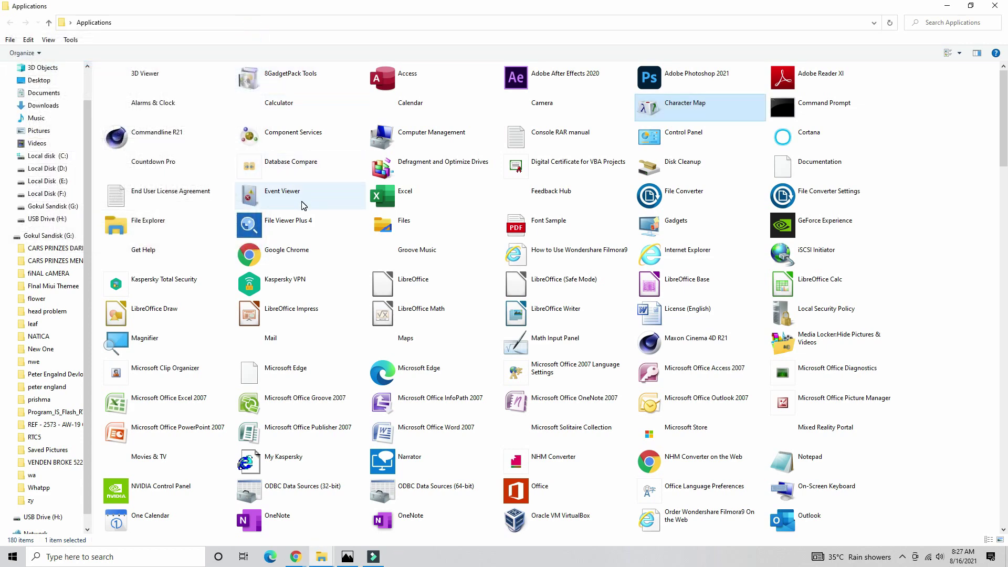
Launch Resource Monitor from the Applications folder, examine the CPU process list, and close it.
scroll(415, 263, "down", 5)
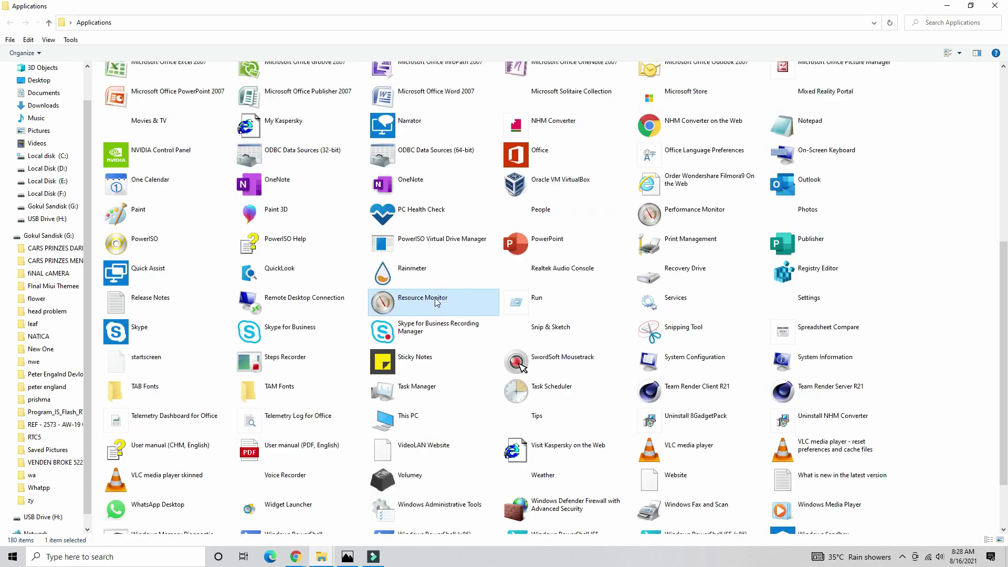
double_click(449, 297)
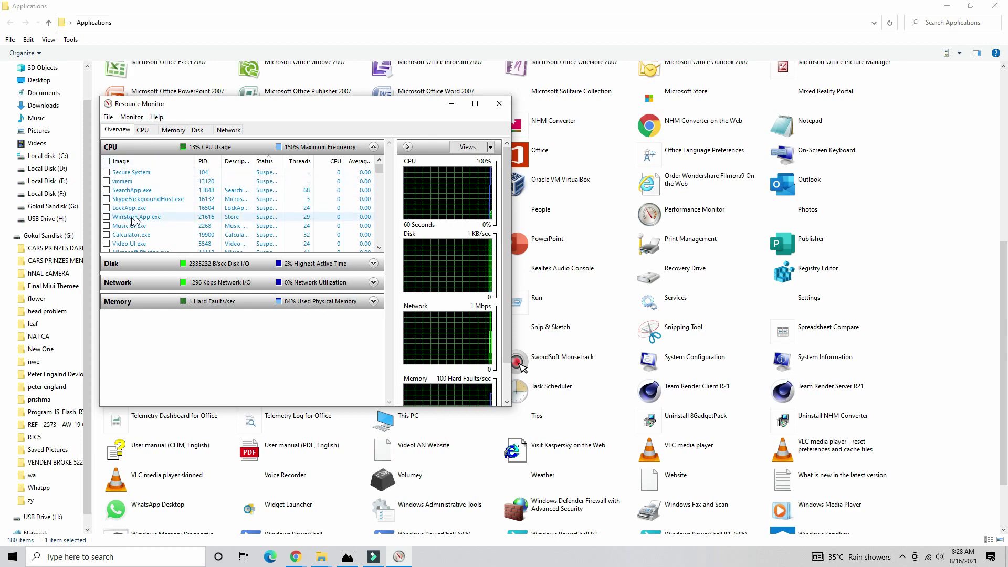
scroll(135, 220, "down", 5)
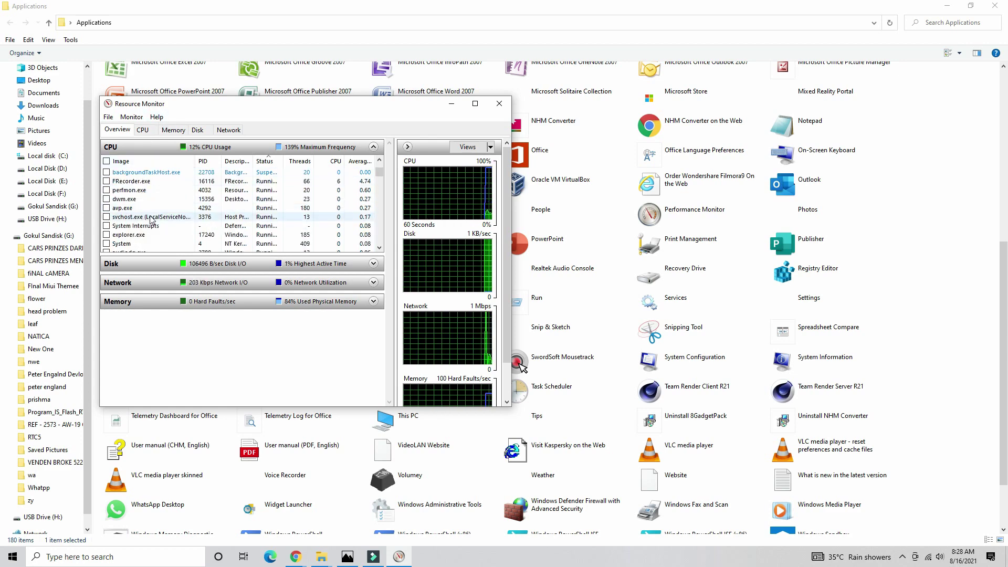
scroll(150, 220, "up", 5)
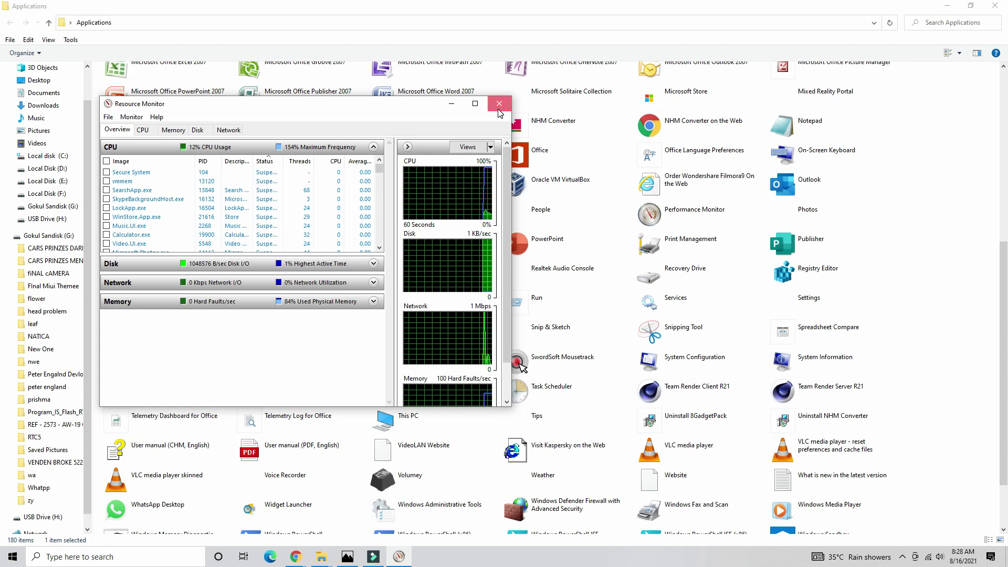
left_click(499, 104)
left_click(292, 372)
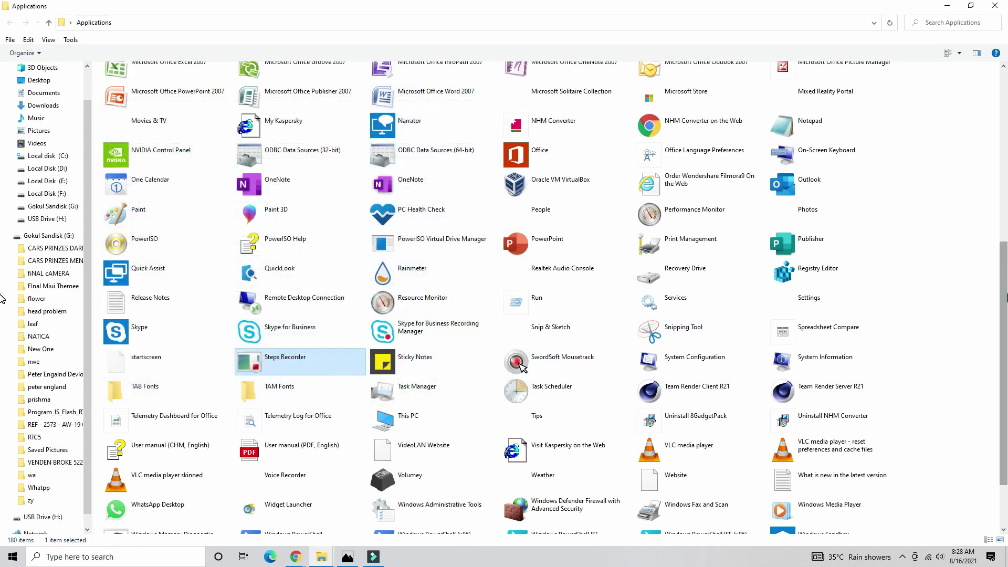
Select all programs from Get Help through Team Render Server R21 and create desktop shortcuts for them.
scroll(769, 352, "up", 3)
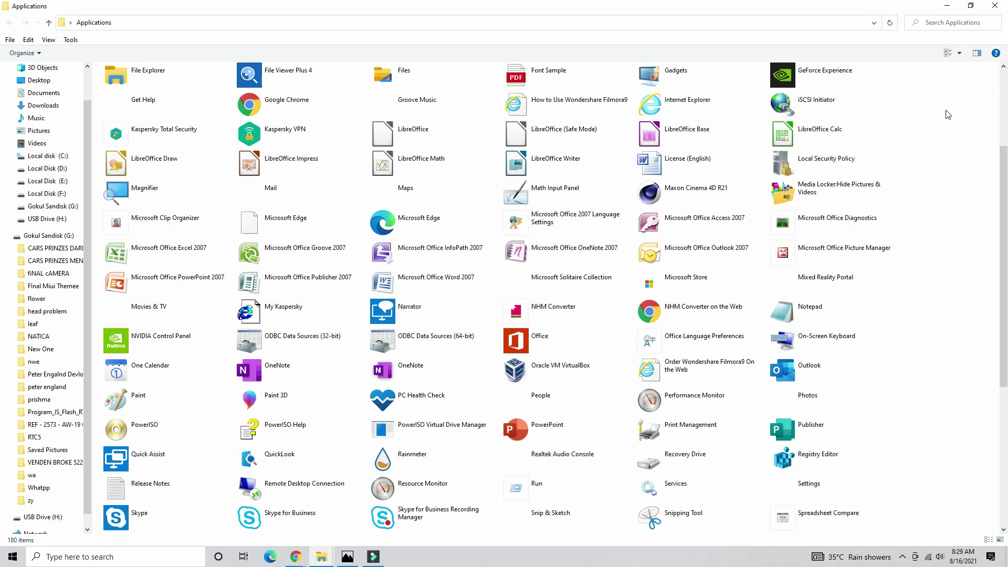
left_click_drag(950, 101, 139, 538)
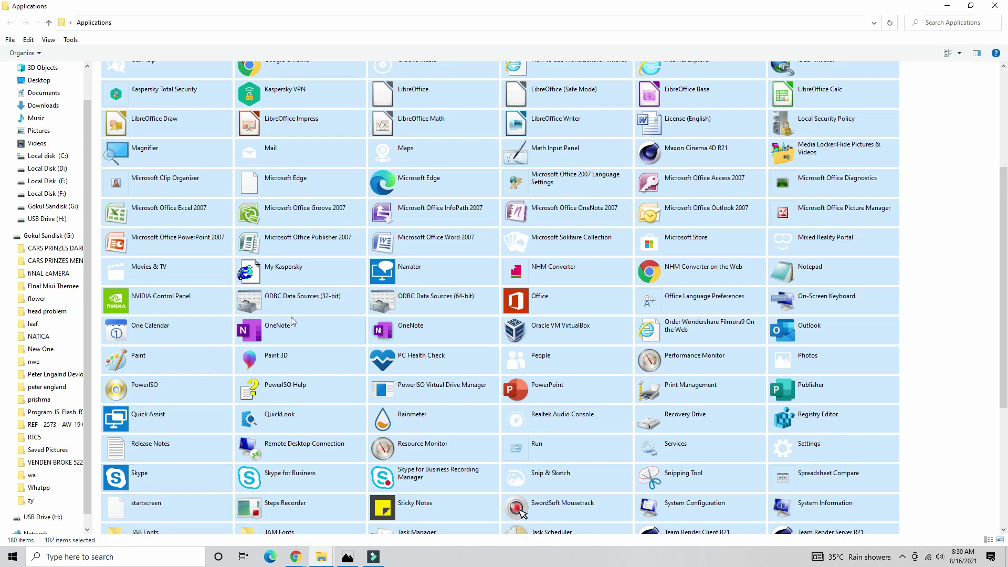
right_click(400, 212)
left_click(443, 245)
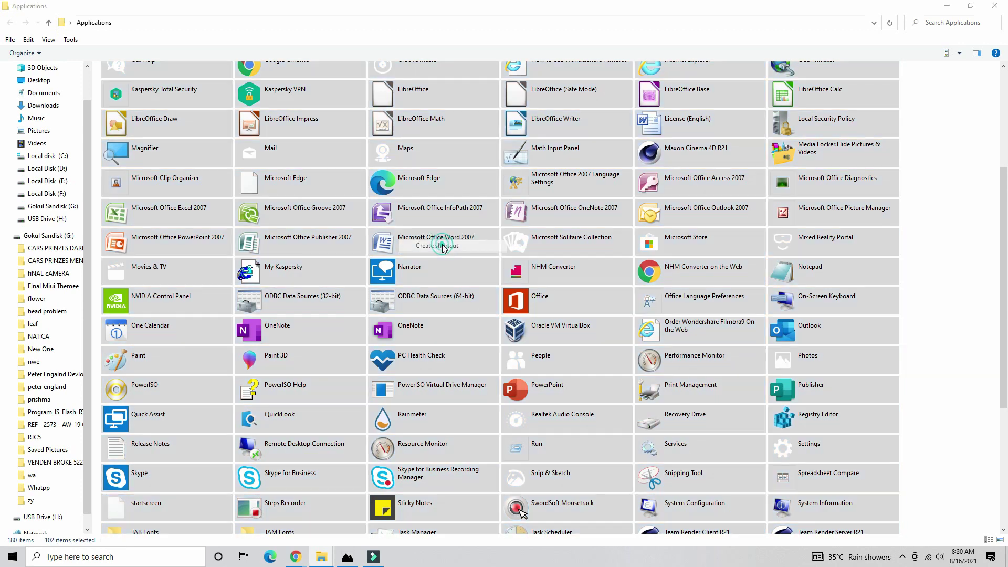
key("Return")
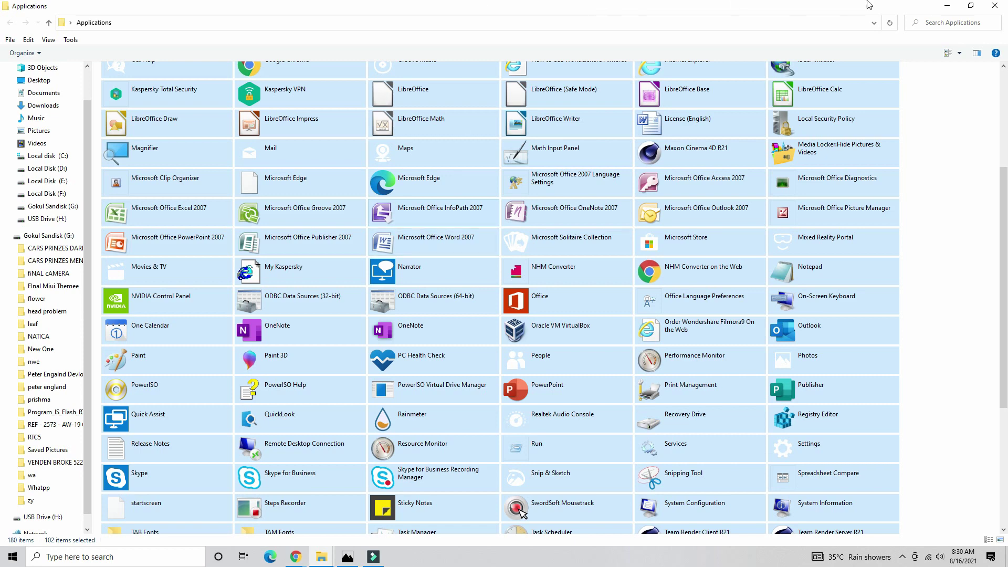
Clear the program selection and minimize the Applications window to reveal the desktop.
left_click(924, 177)
scroll(940, 221, "down", 5)
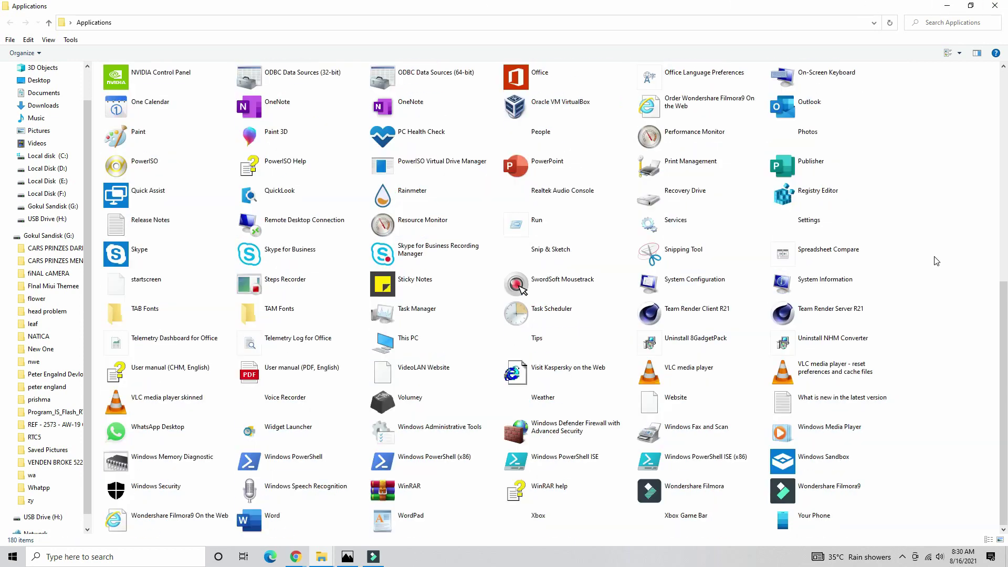
left_click(945, 10)
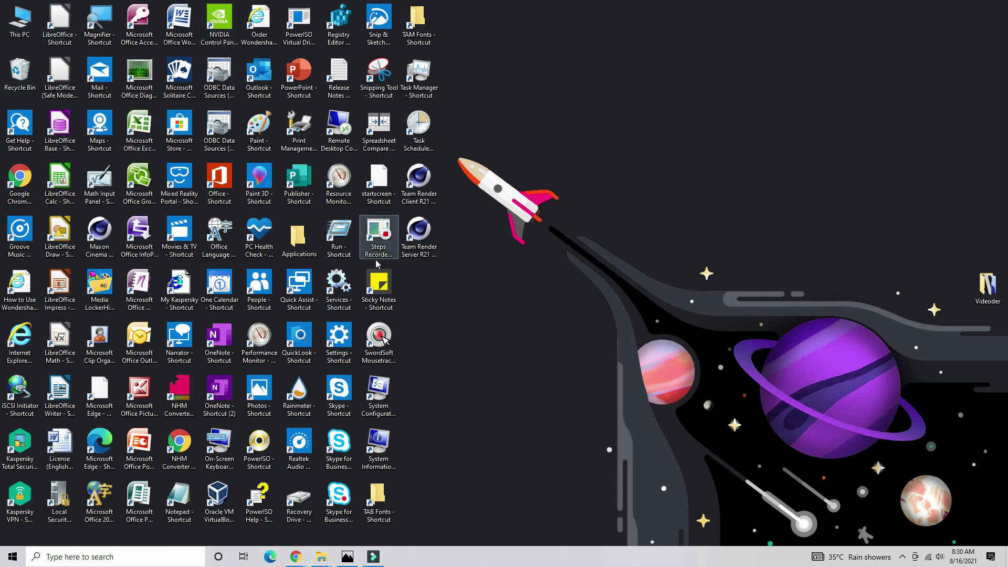
Turn the display of desktop icons off and back on.
right_click(567, 116)
mouse_move(607, 121)
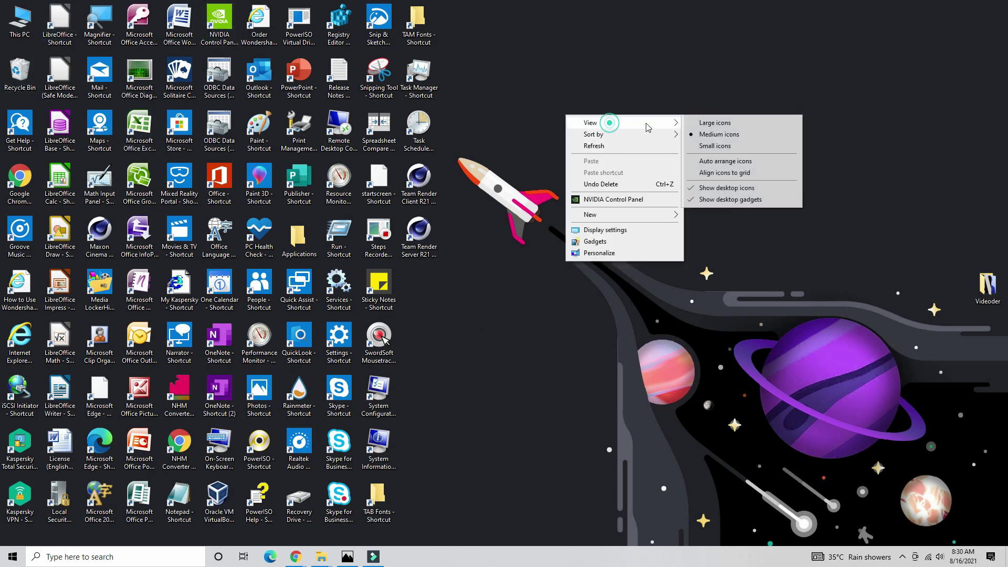
left_click(735, 188)
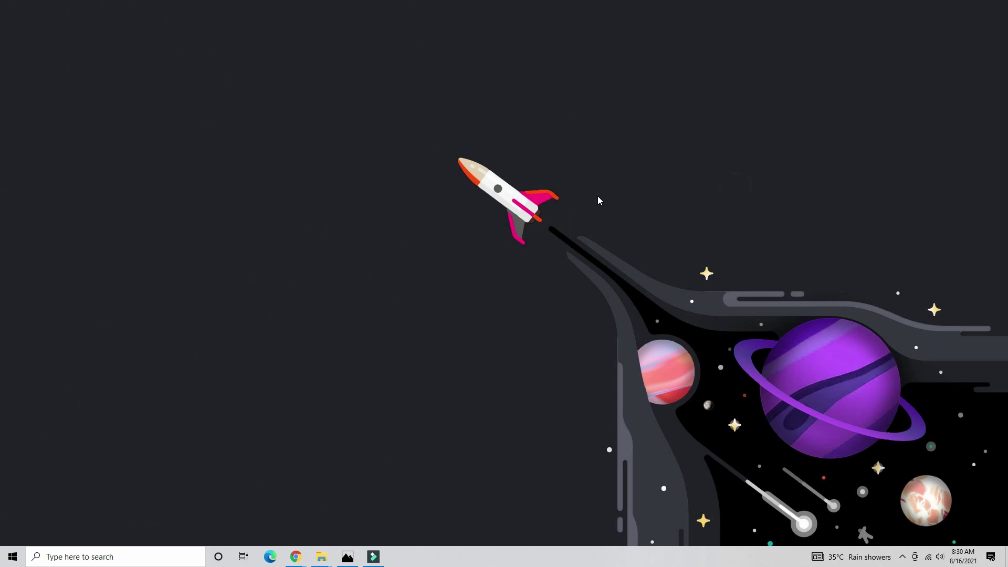
right_click(546, 140)
left_click(596, 147)
left_click(701, 215)
Select all programs from Quick Assist through Your Phone in the Applications folder and create desktop shortcuts for them.
mouse_move(322, 556)
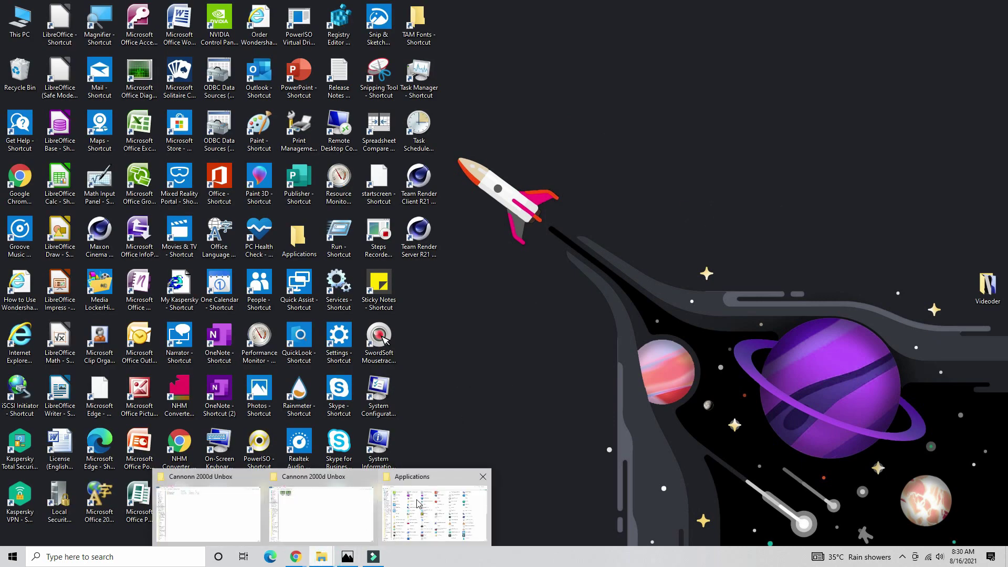
left_click(416, 499)
scroll(927, 265, "down", 8)
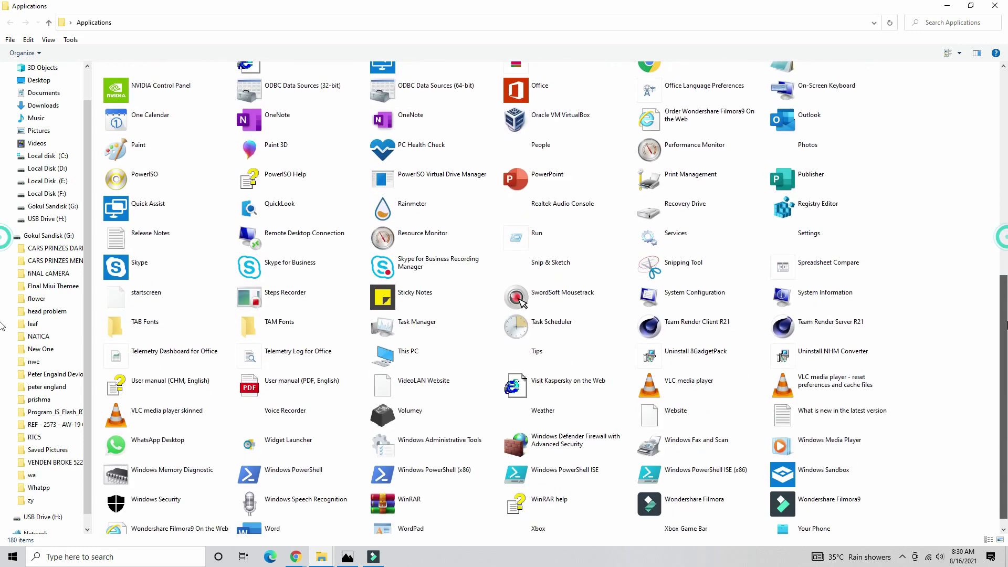
left_click_drag(955, 210, 186, 533)
right_click(241, 386)
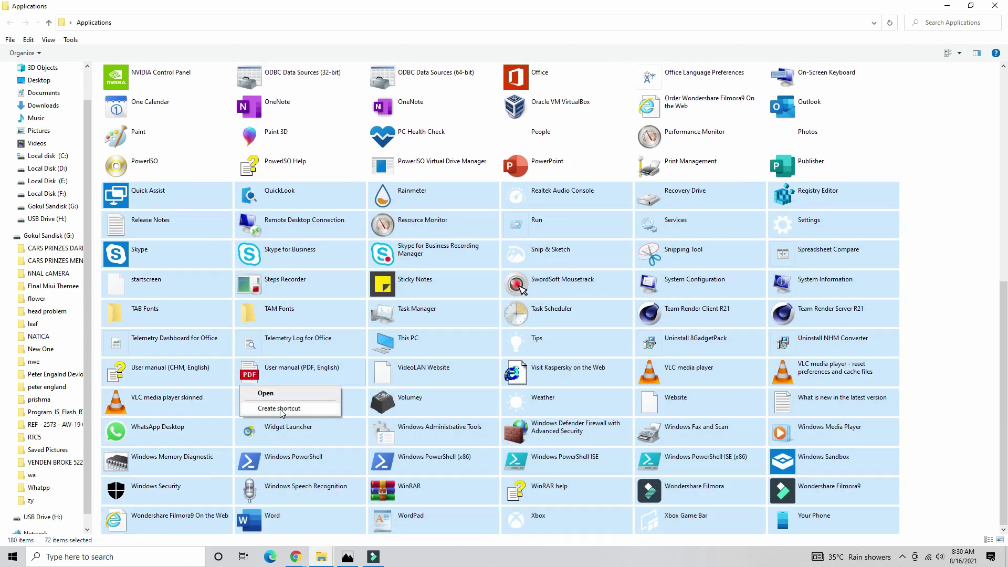
left_click(279, 408)
left_click(543, 278)
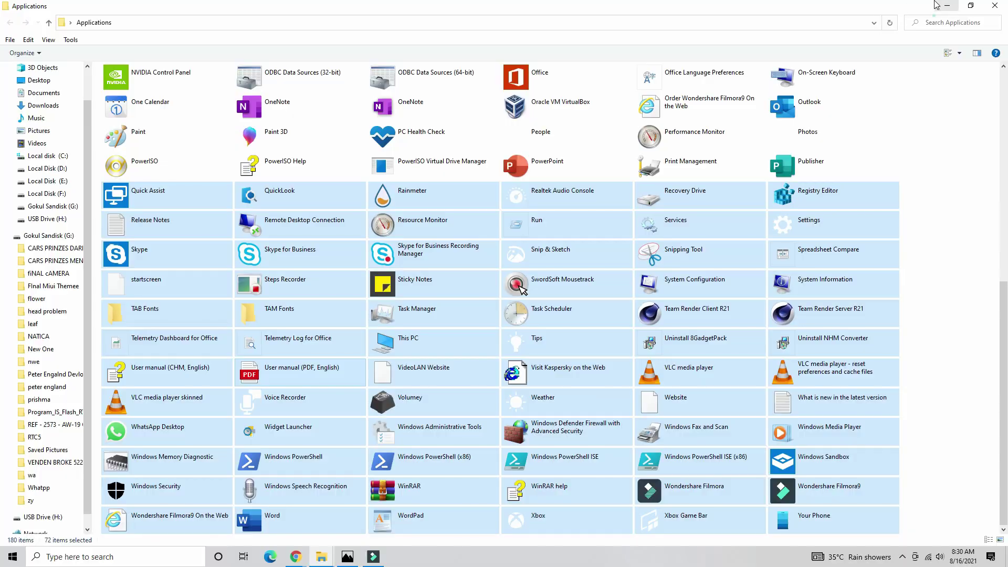
Minimize the Applications window and refresh the desktop.
left_click(936, 5)
right_click(623, 146)
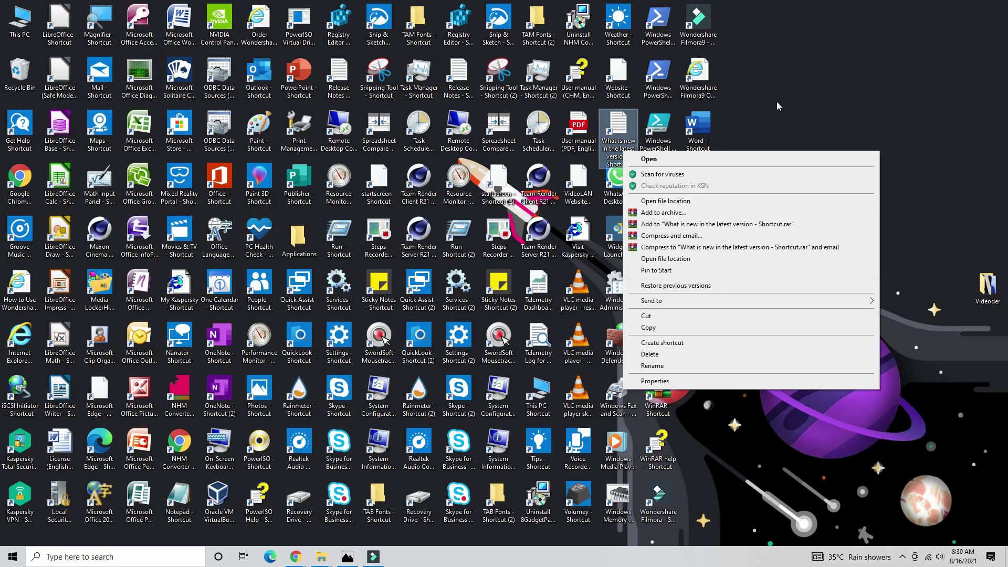
right_click(776, 102)
left_click(802, 133)
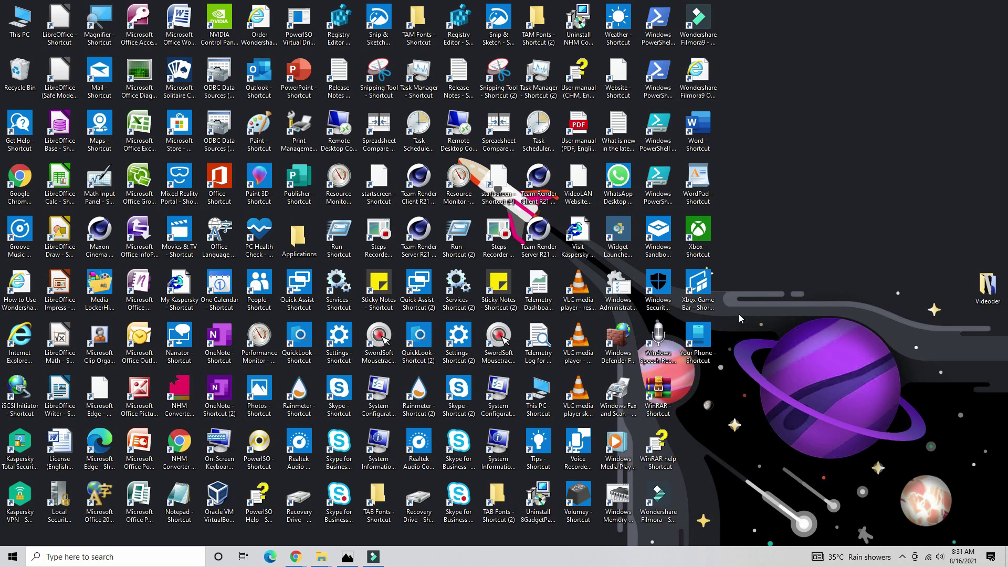
Open the Applications folder from the desktop at full size, look through its program list from the beginning, and close it.
double_click(298, 238)
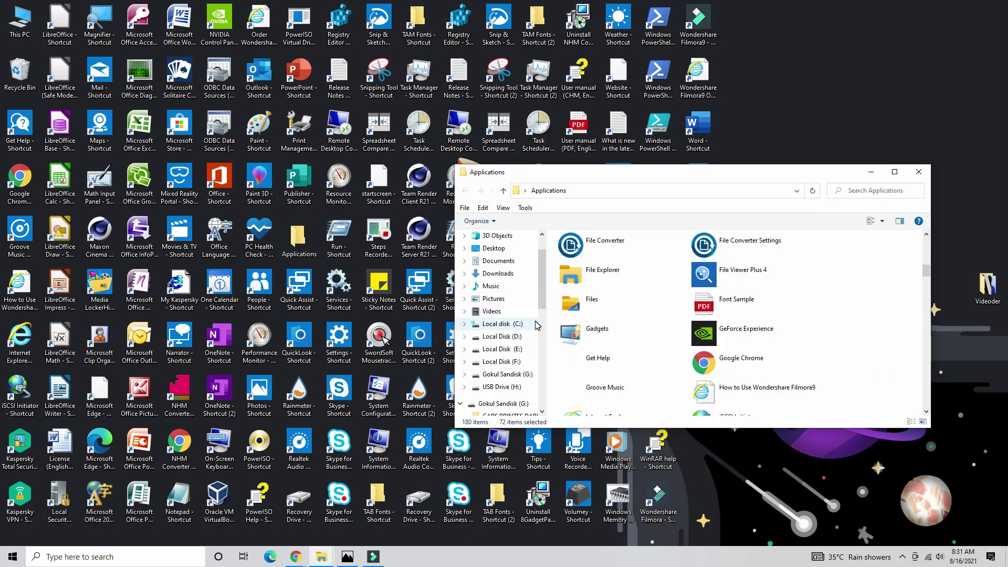
left_click(895, 172)
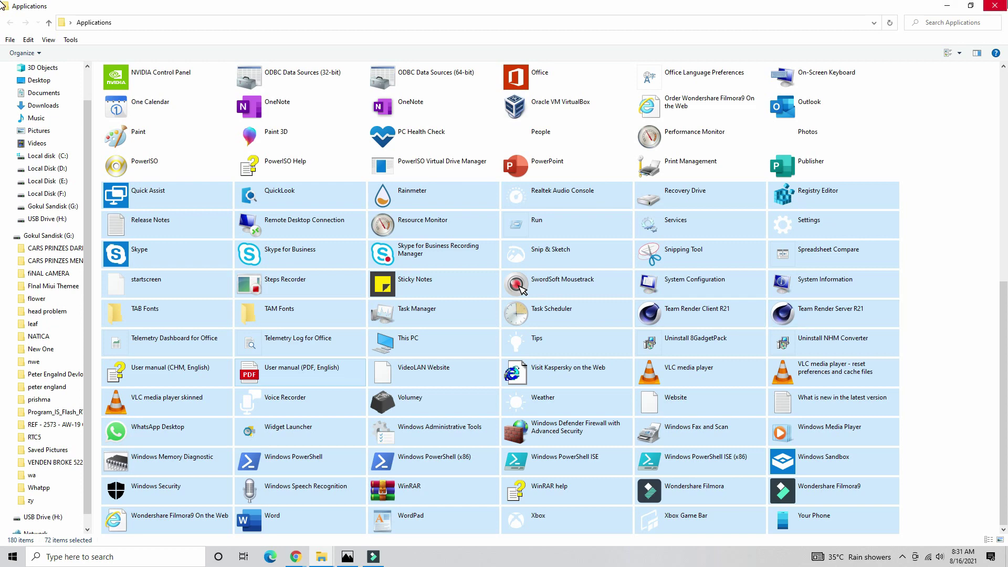
left_click(889, 227)
scroll(934, 224, "up", 10)
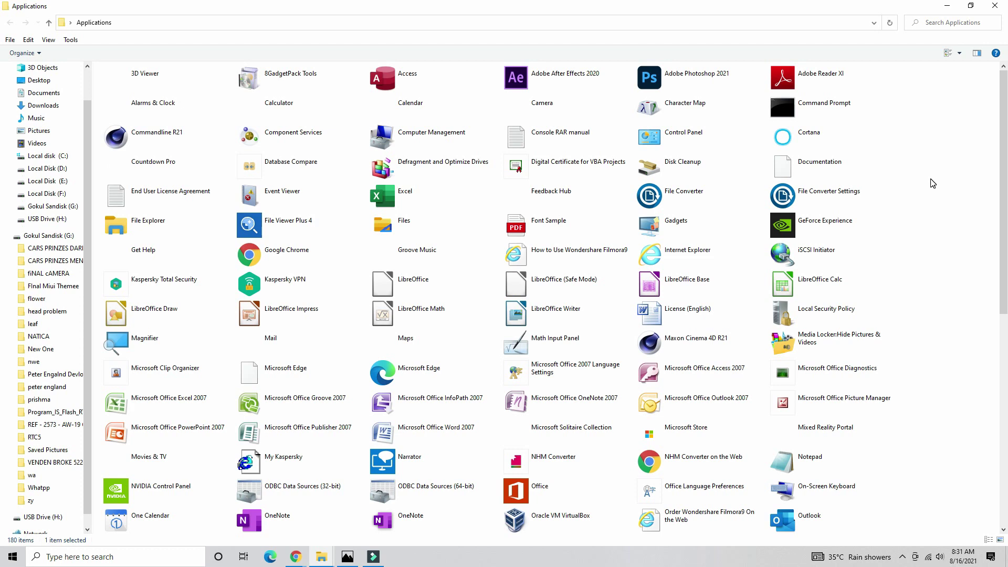
key("alt+F4")
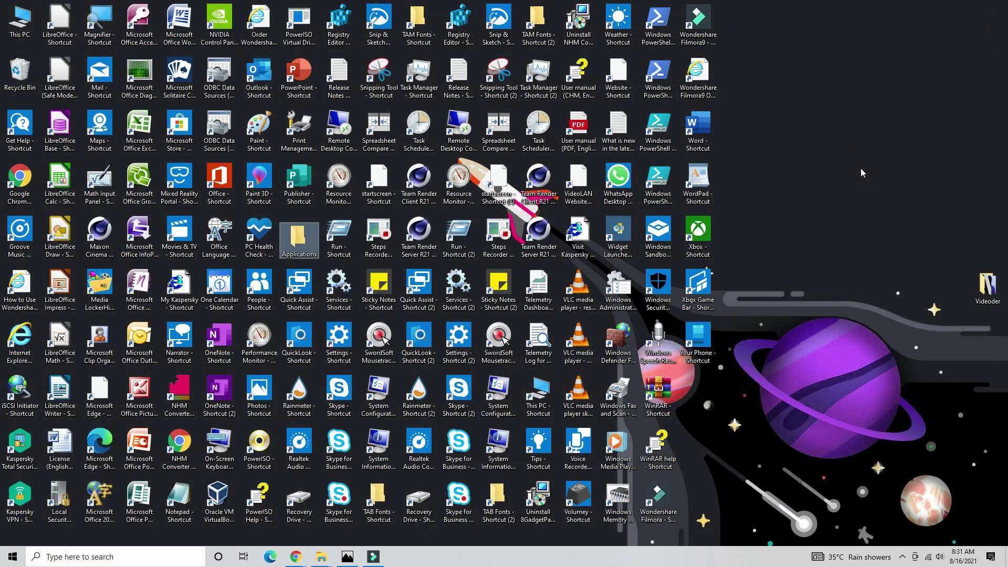
Reopen the Applications folder from its desktop icon to check the installed programs, and close the window.
key("super")
key("super")
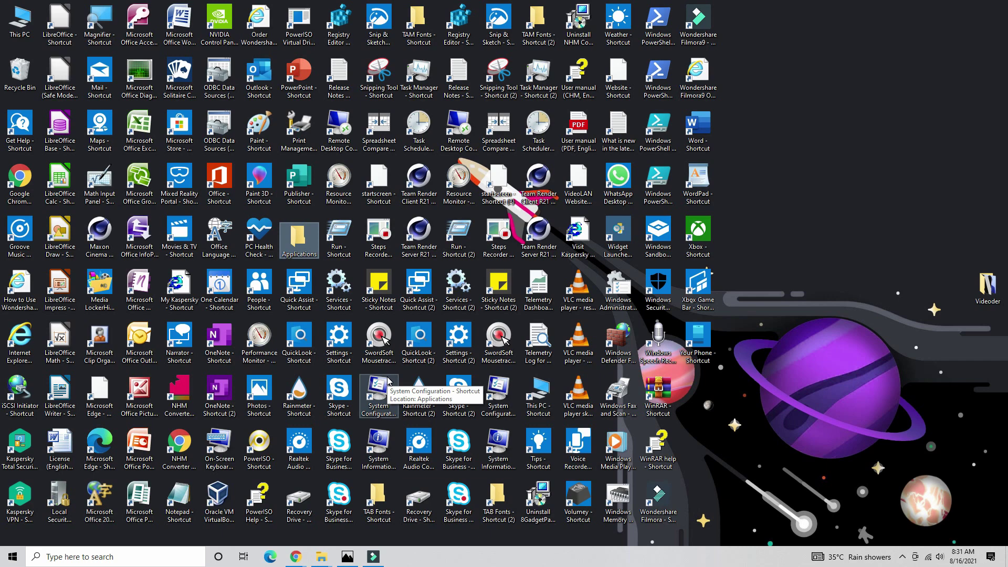
key("Return")
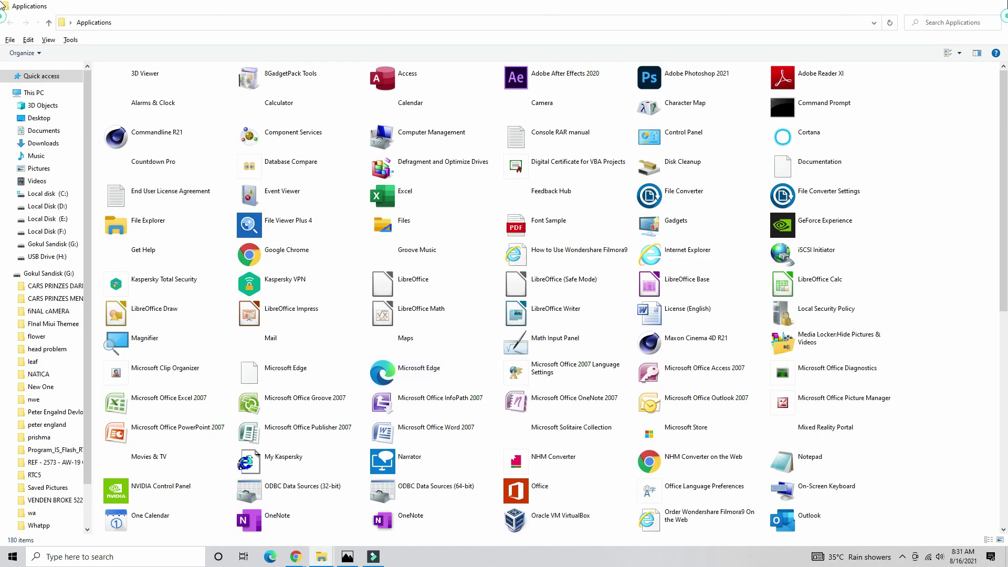
key("alt+F4")
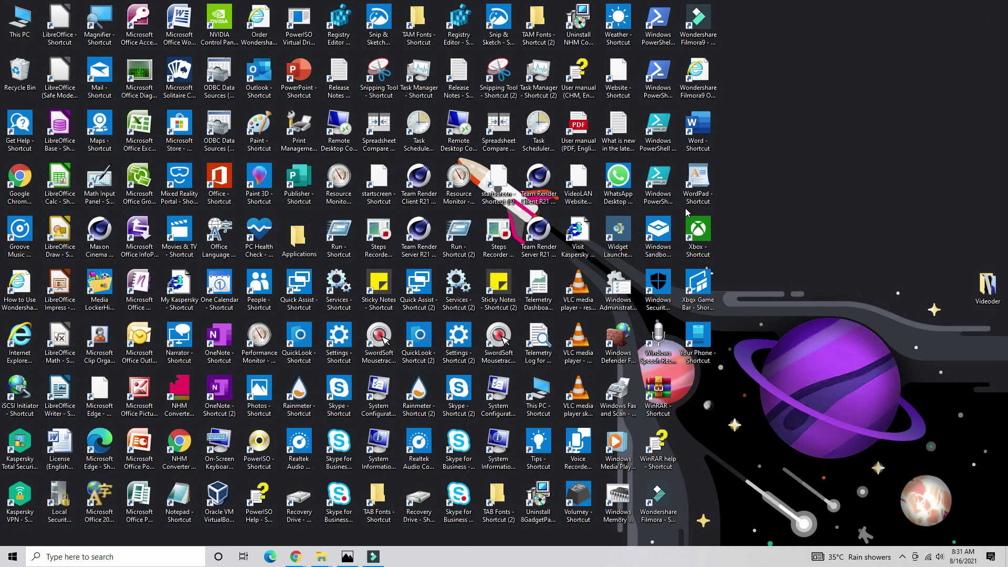